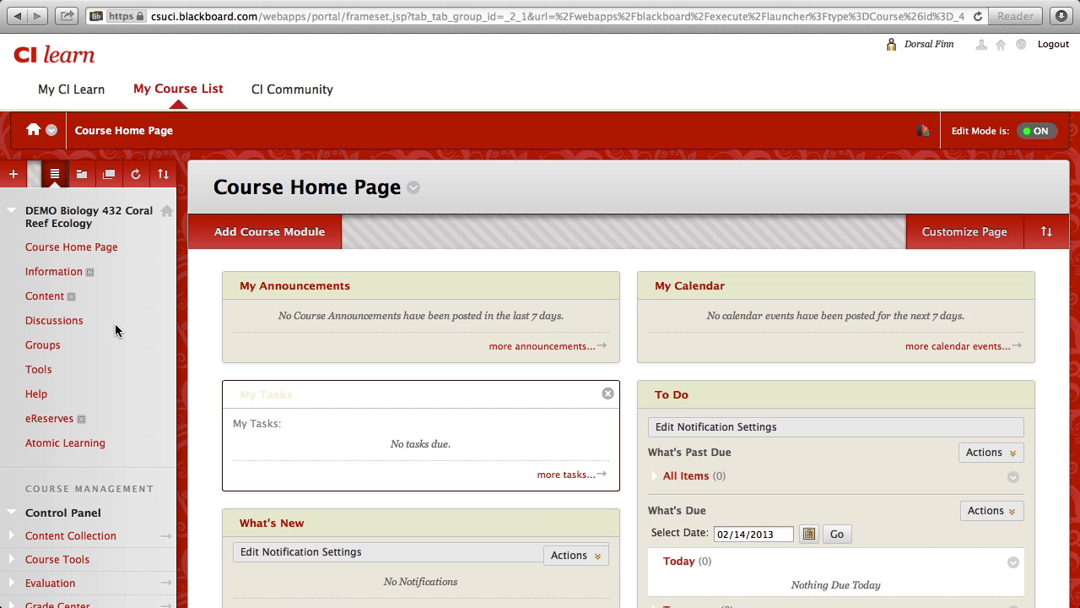
View the Information area, and delete the Content link from the course menu, confirming the deletion
click(53, 272)
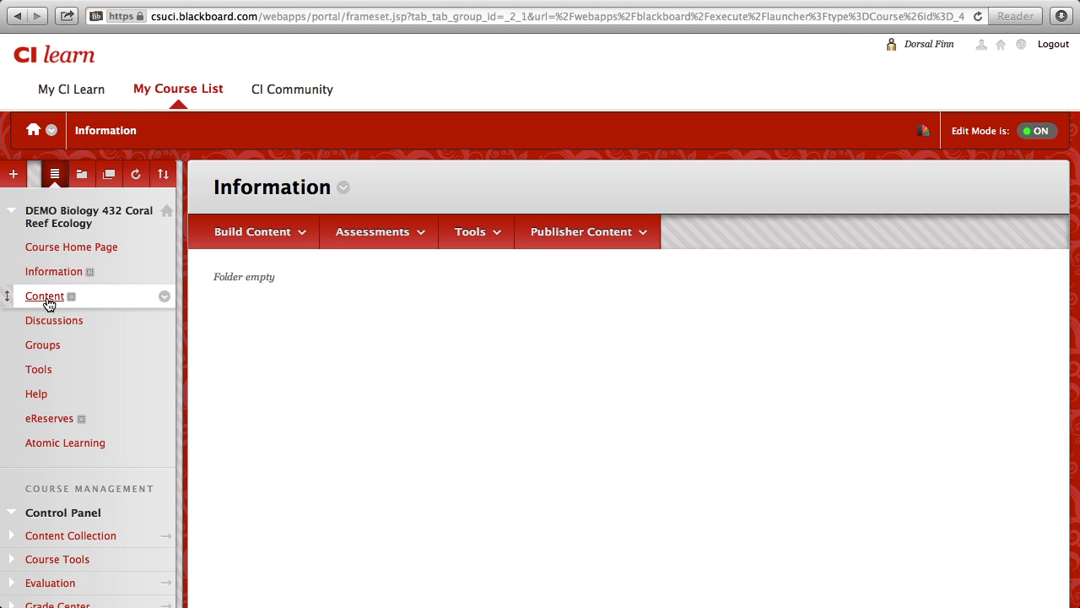
click(165, 299)
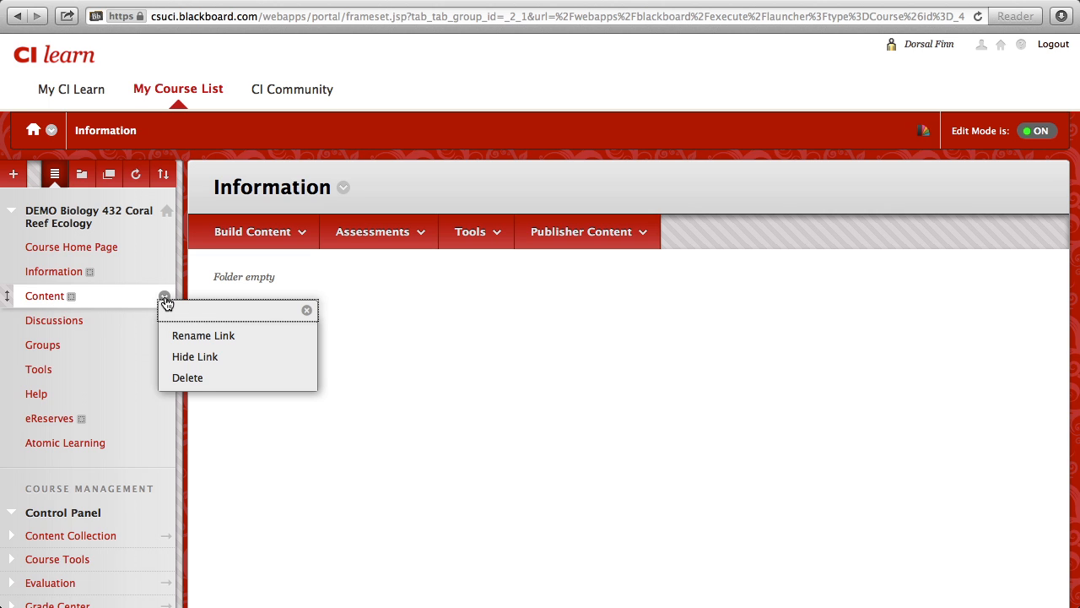
click(187, 378)
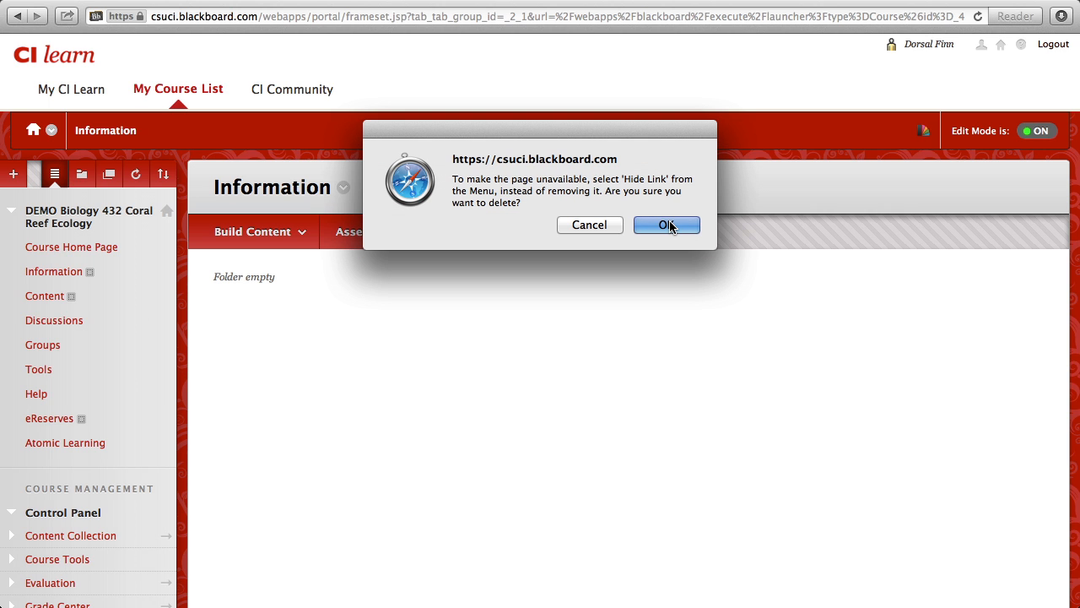
click(667, 225)
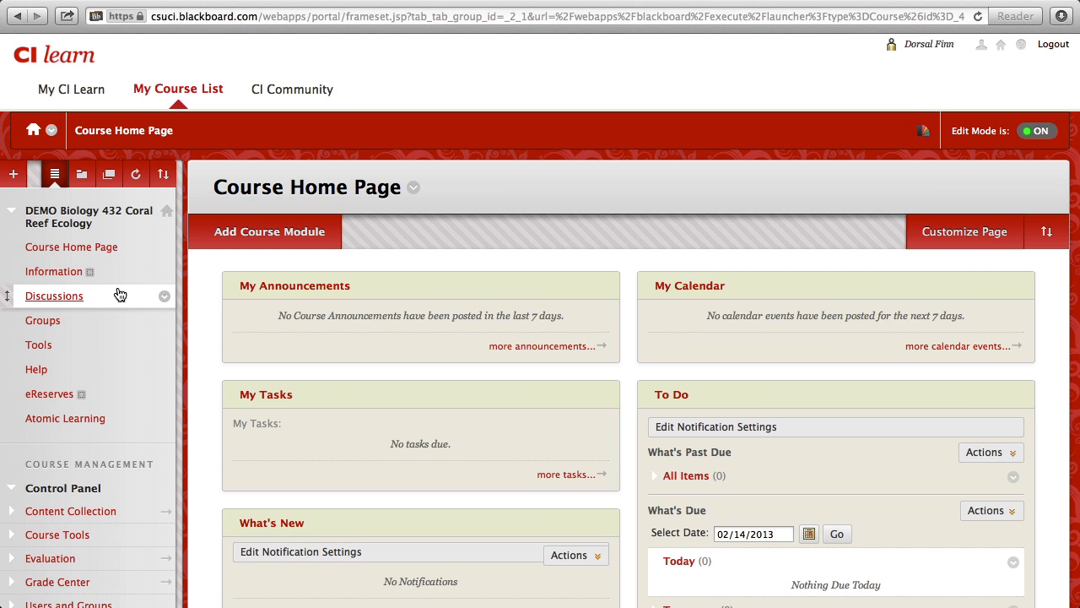
Add a content area named Week 01, available to users, and place it directly below Information in the course menu
click(14, 180)
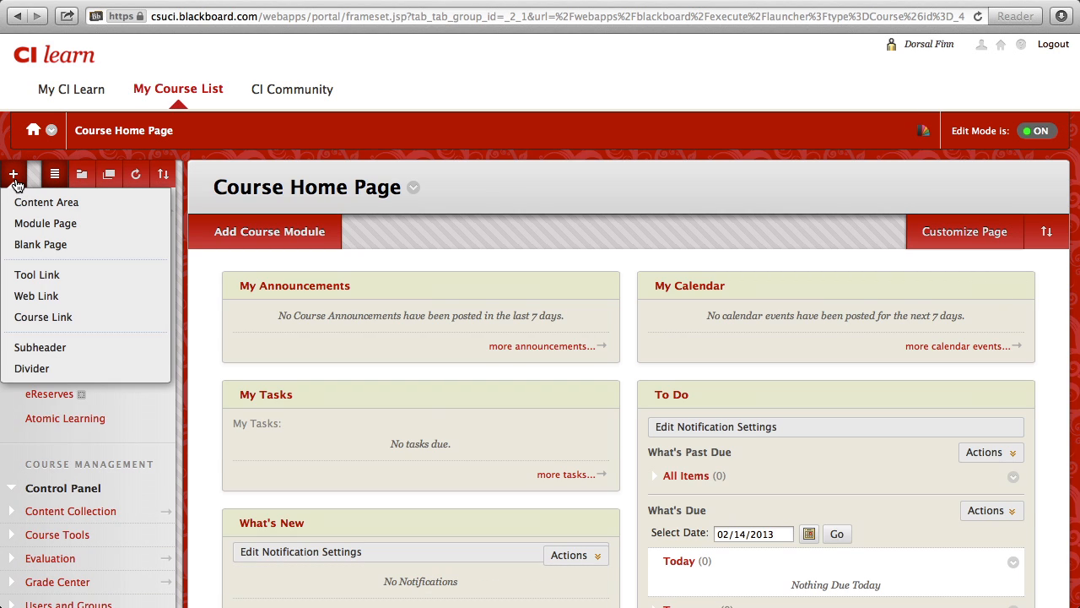
click(88, 211)
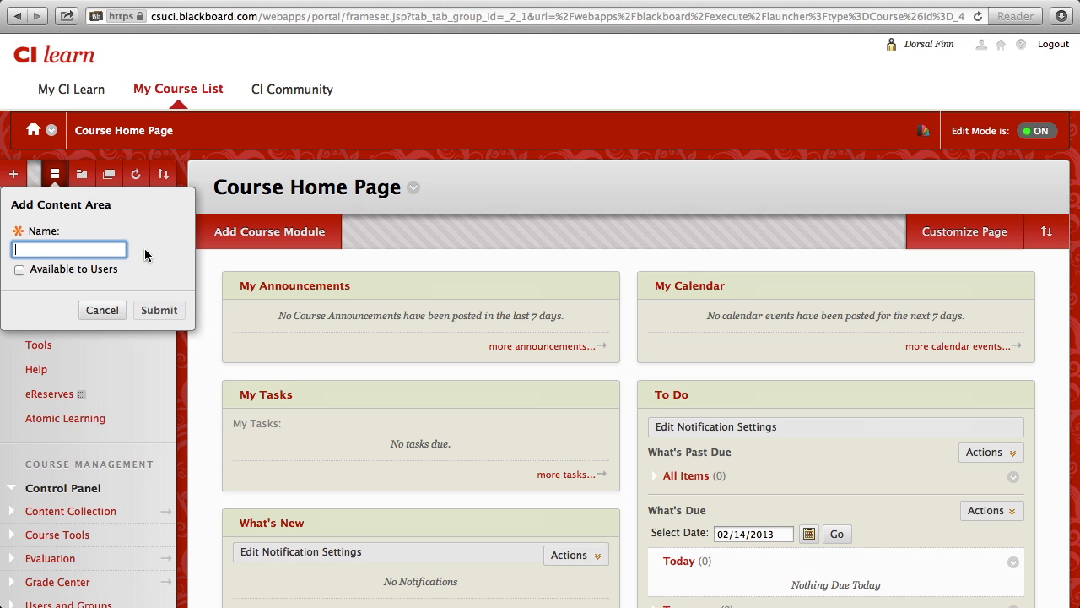
text(Week 01)
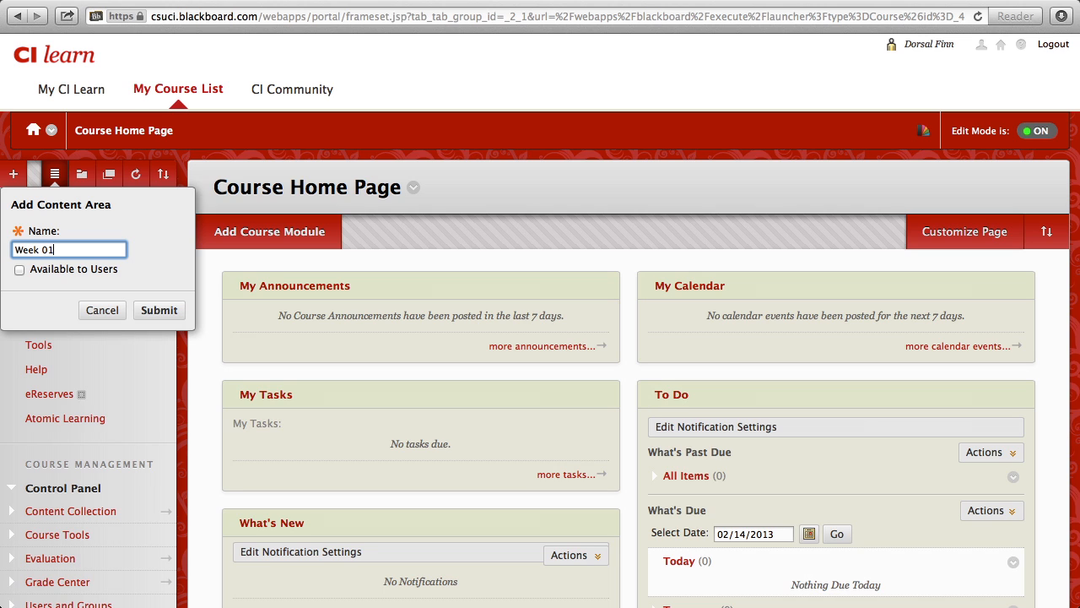
click(20, 270)
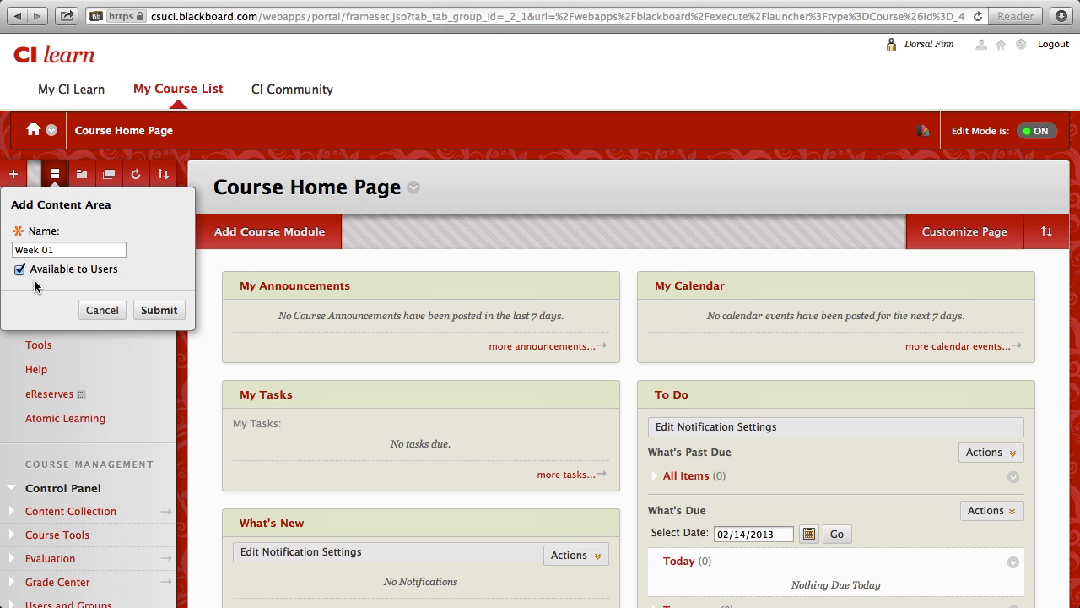
click(20, 270)
click(20, 269)
click(158, 310)
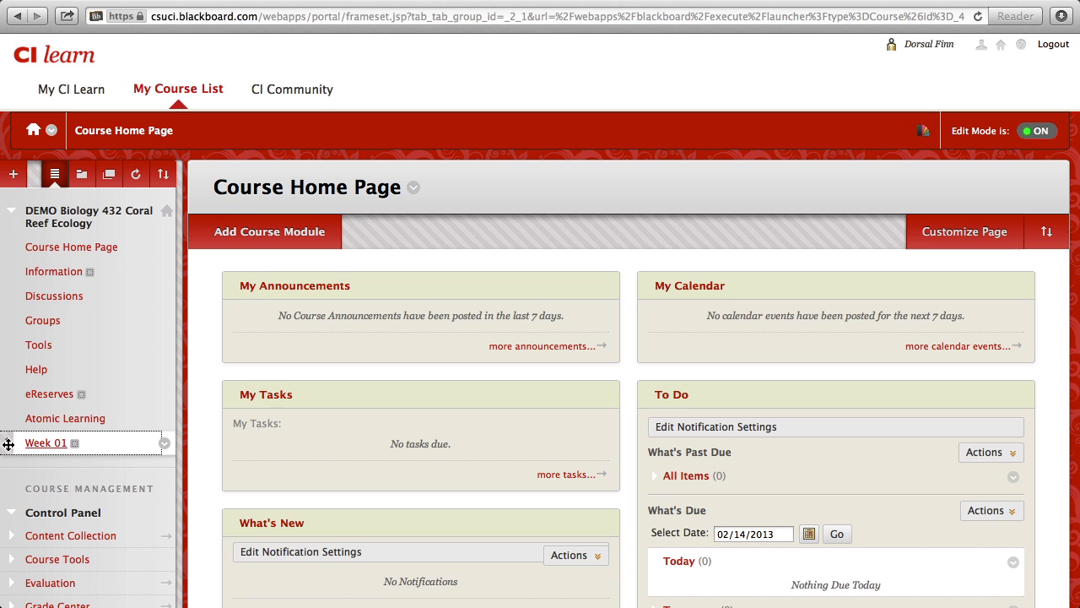
drag(7, 444, 24, 296)
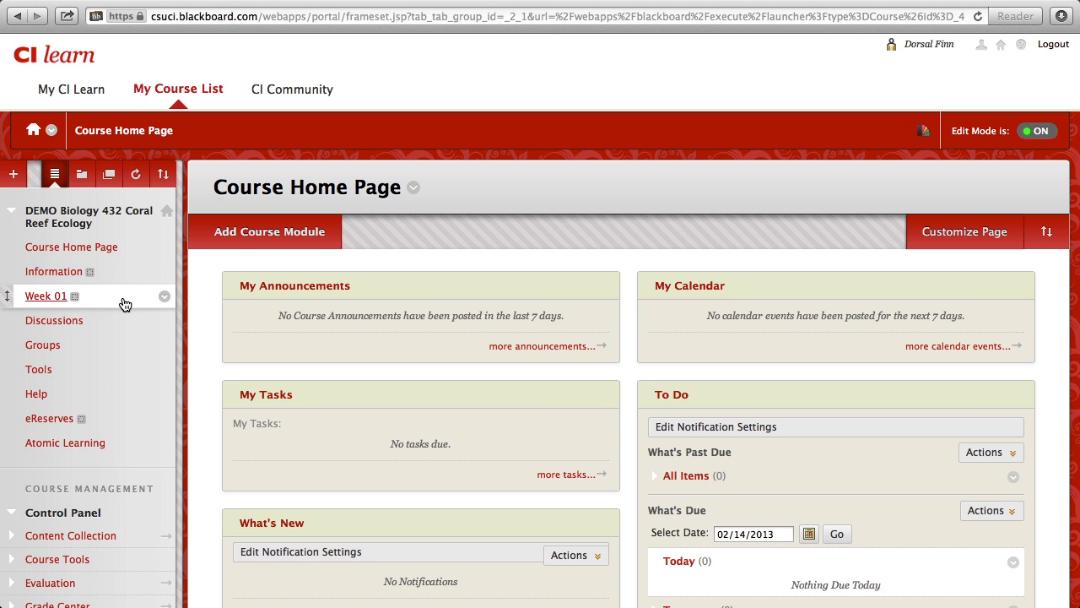
Add a content area named Week 02, available to users, and place it directly below Week 01 in the course menu
click(13, 175)
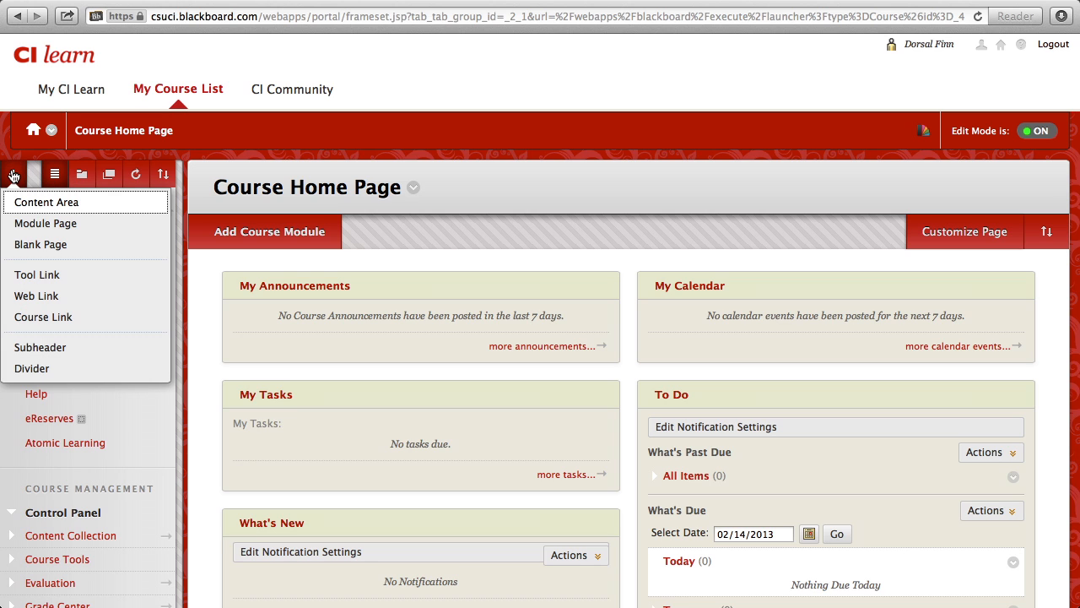
click(76, 203)
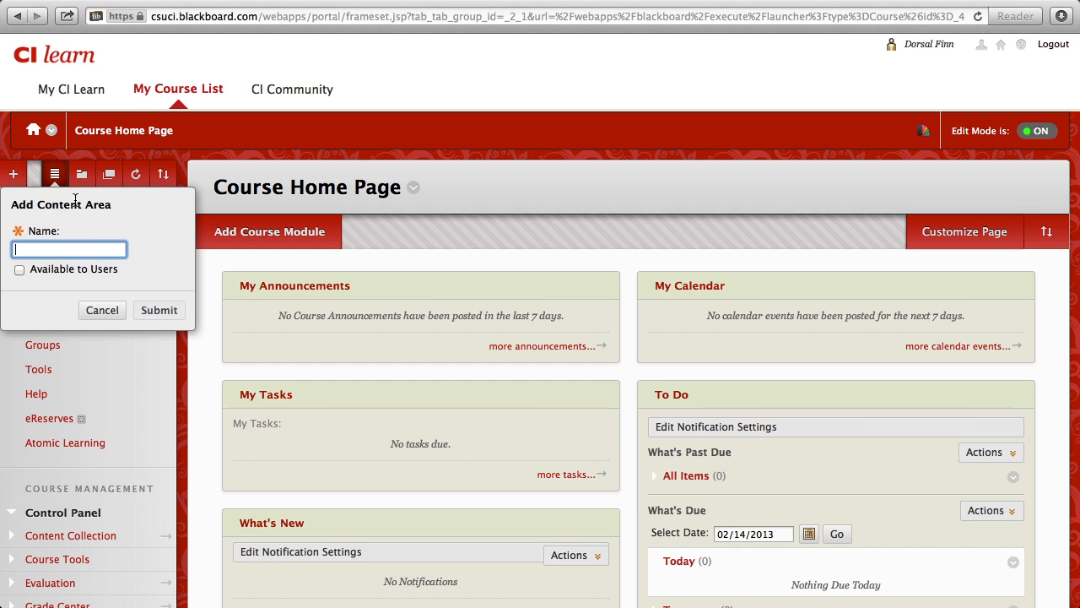
text(Week 02)
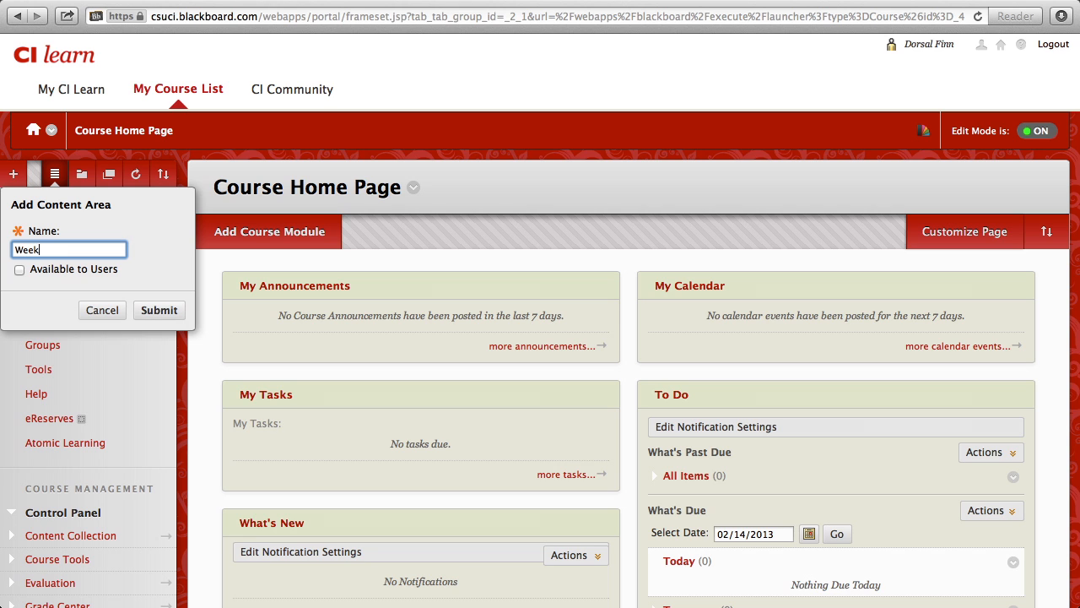
click(19, 270)
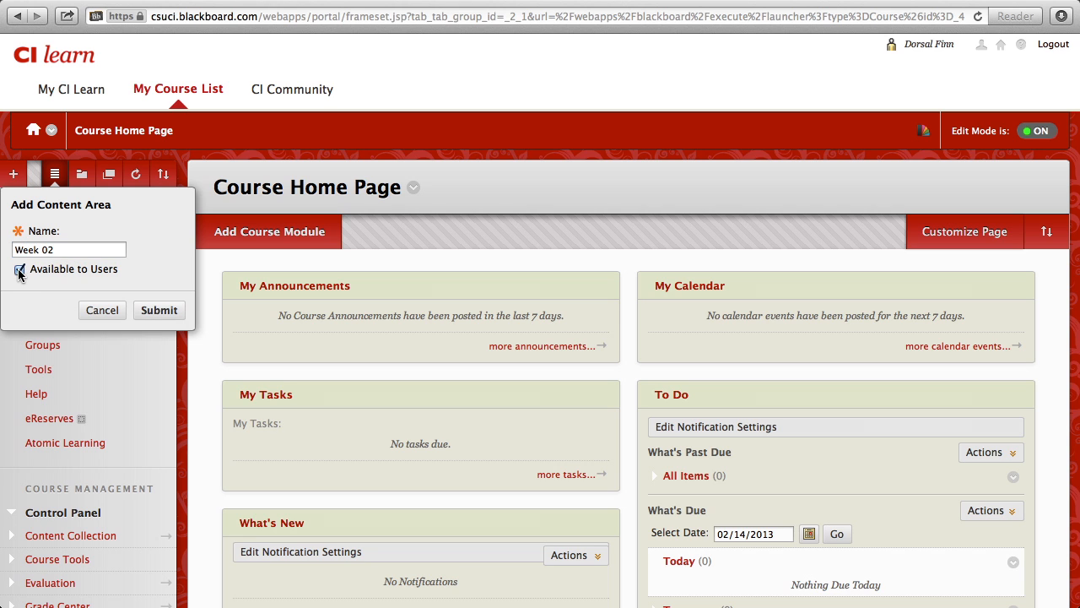
click(160, 312)
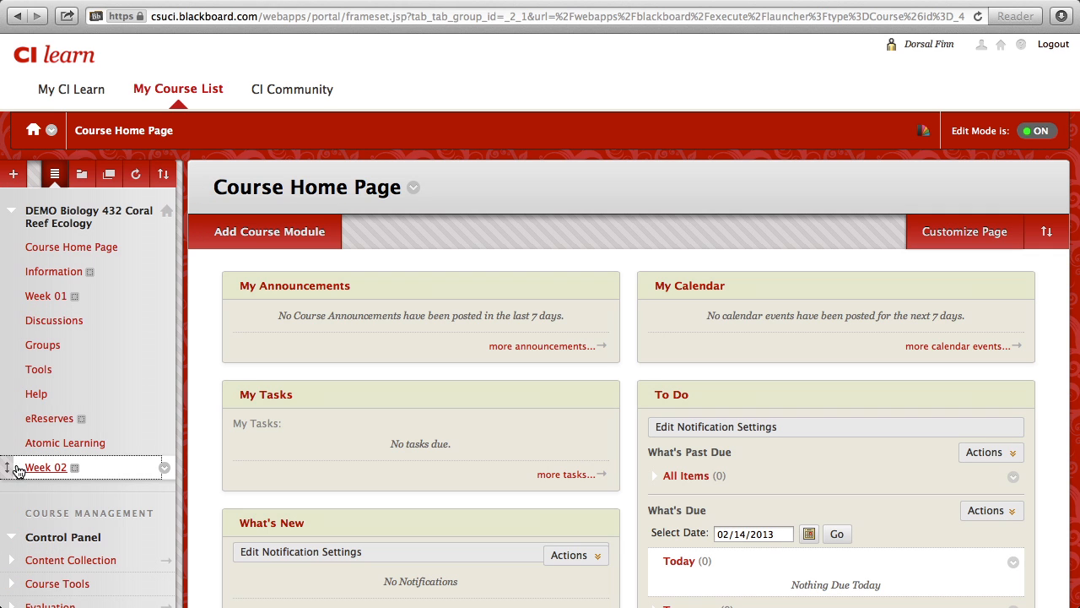
drag(10, 465, 25, 308)
Add a content area named Week 03 without making it available to users, and place it directly below Week 02
click(13, 174)
click(33, 200)
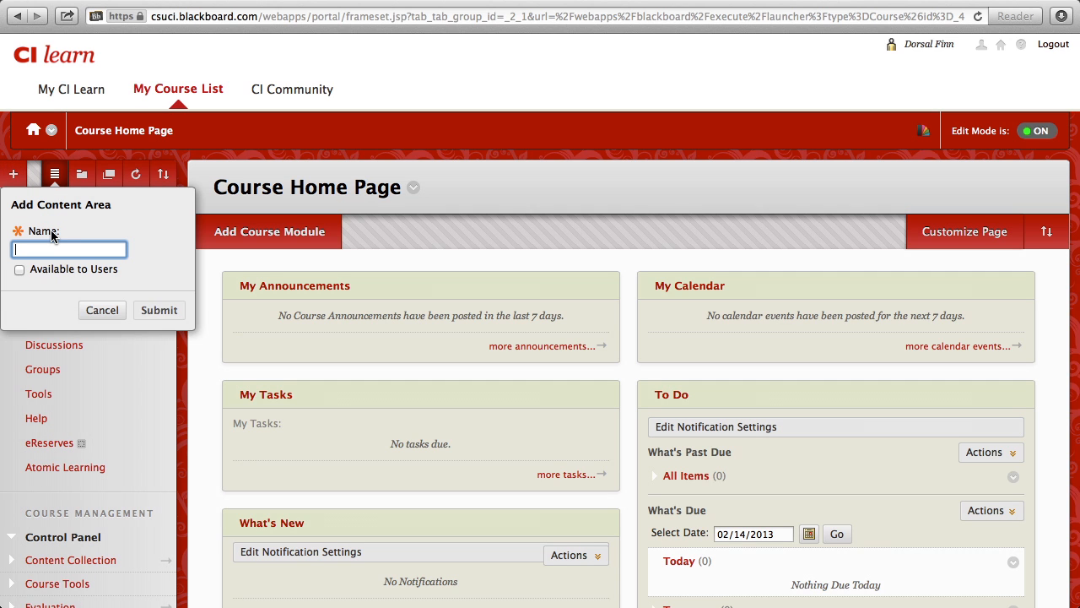
text(Week 03)
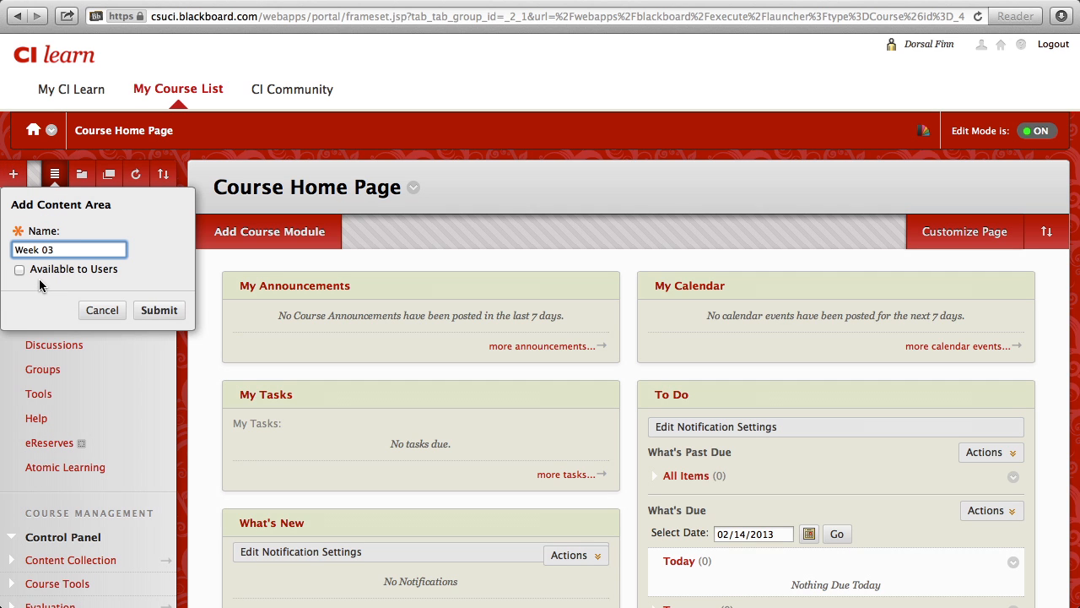
click(158, 310)
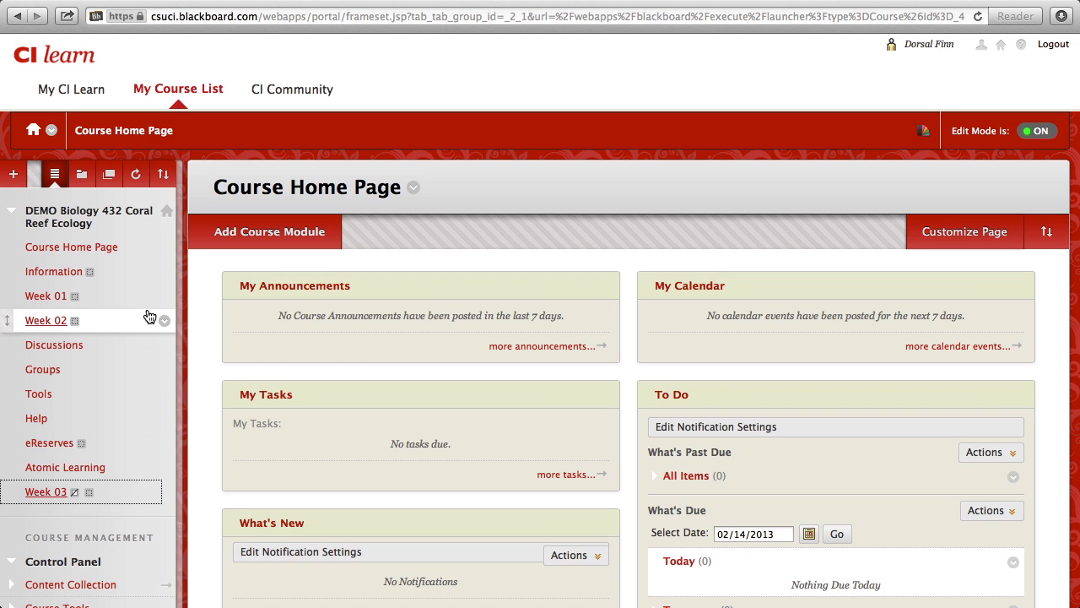
drag(21, 480, 84, 354)
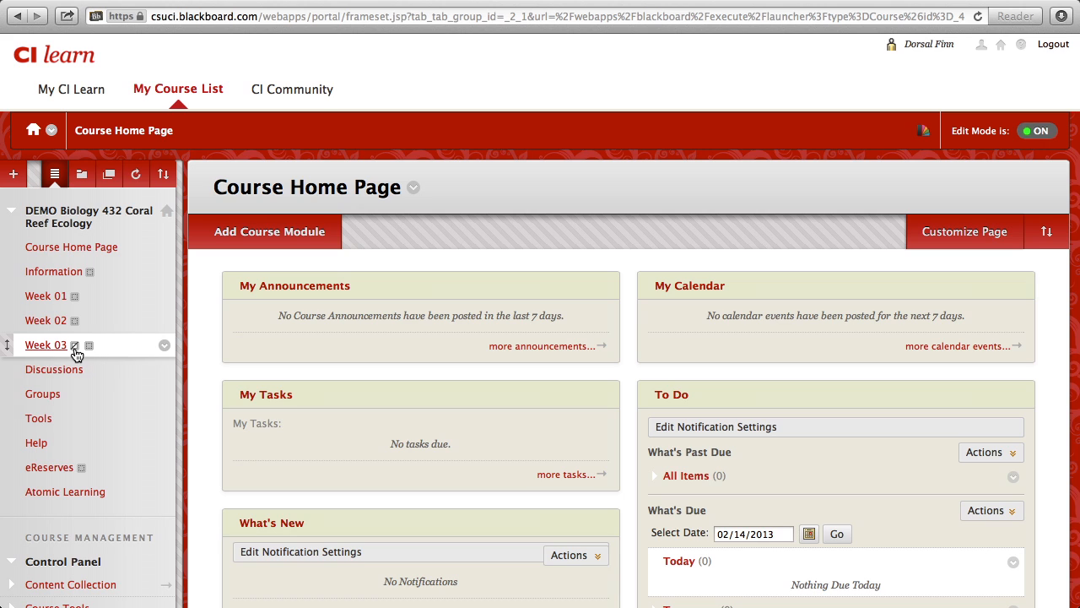
Make the hidden Week 03 link in the course menu visible to students
mouse_move(77, 355)
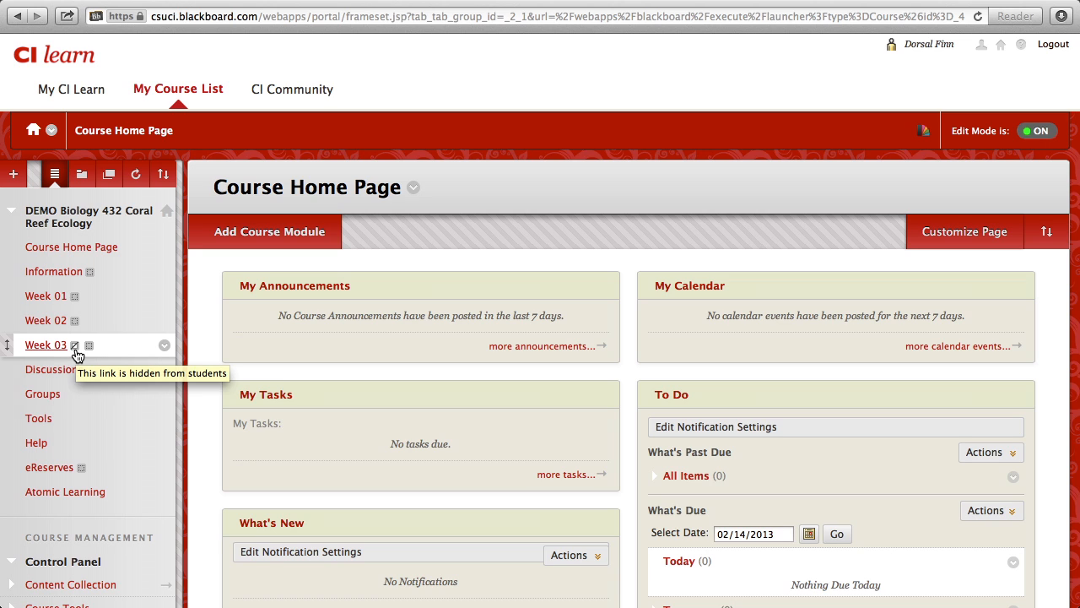
click(164, 347)
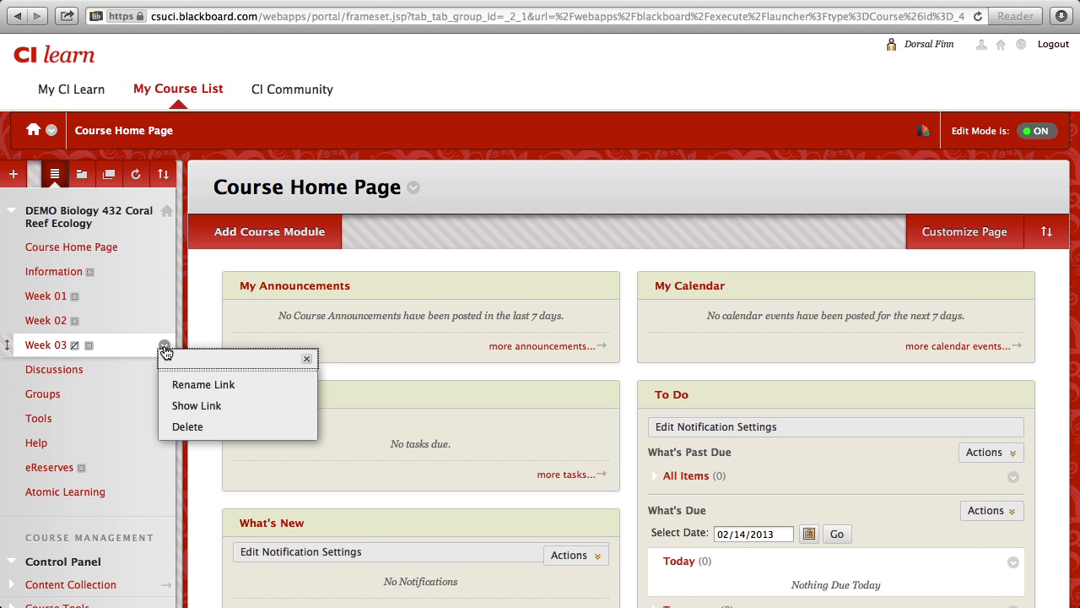
click(216, 407)
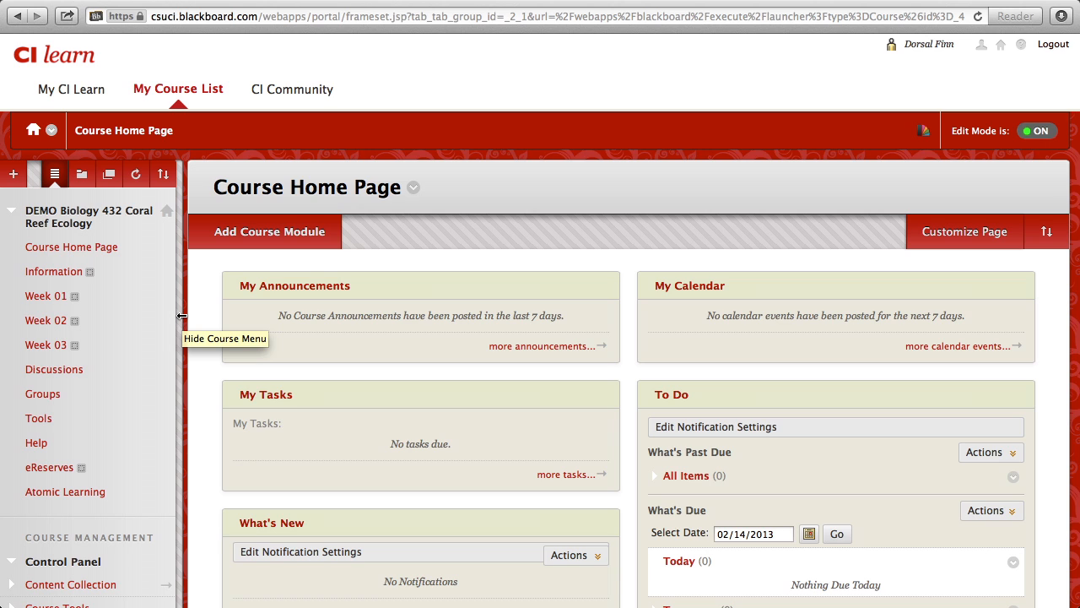
Add two dividers to the course menu, one directly above Week 01 and one directly below it
click(14, 175)
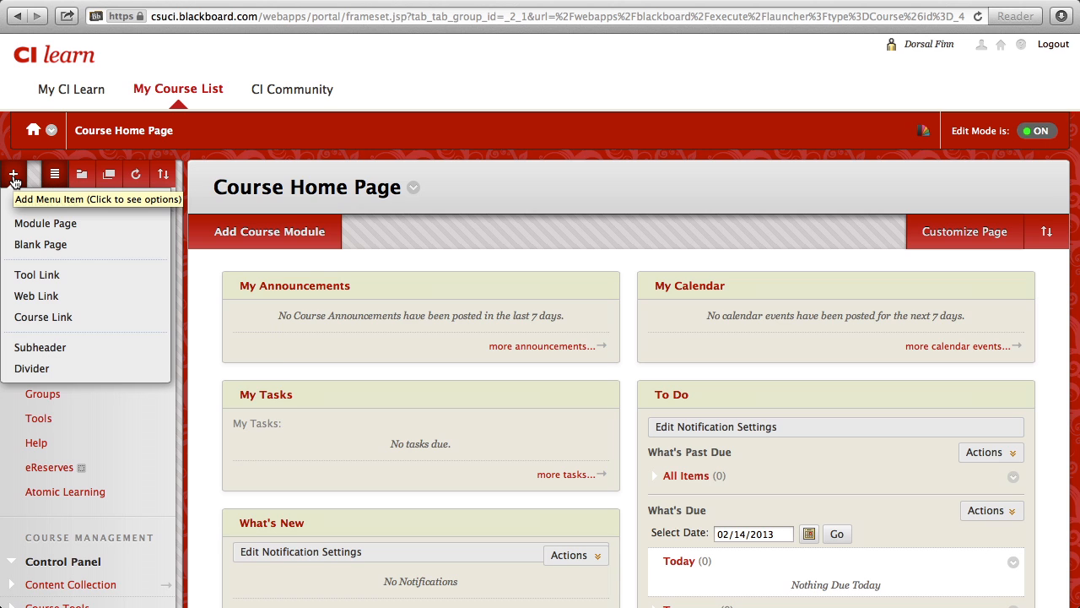
click(76, 376)
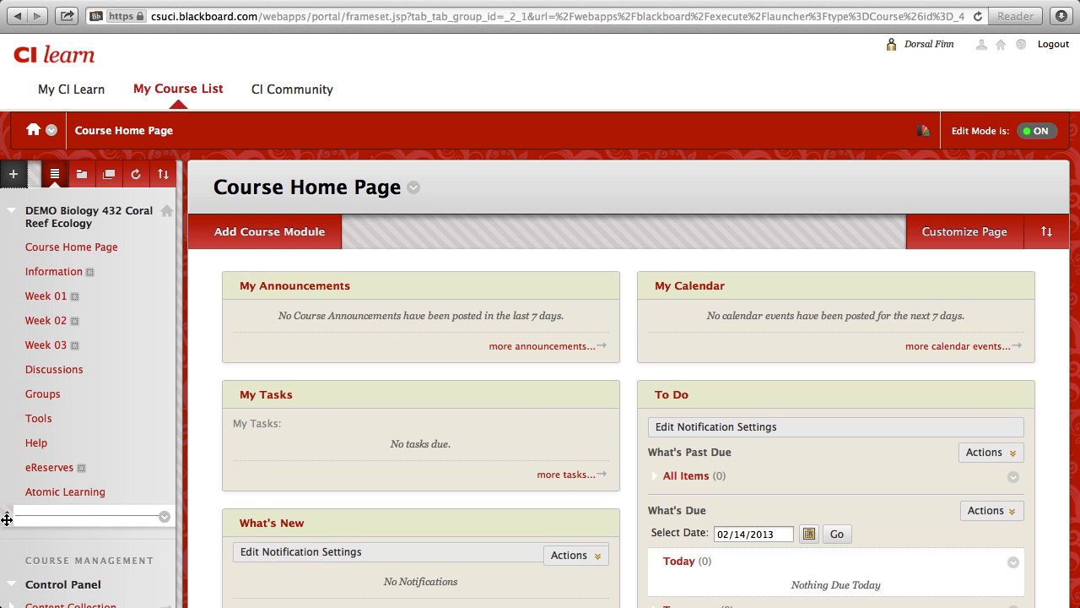
drag(7, 519, 32, 294)
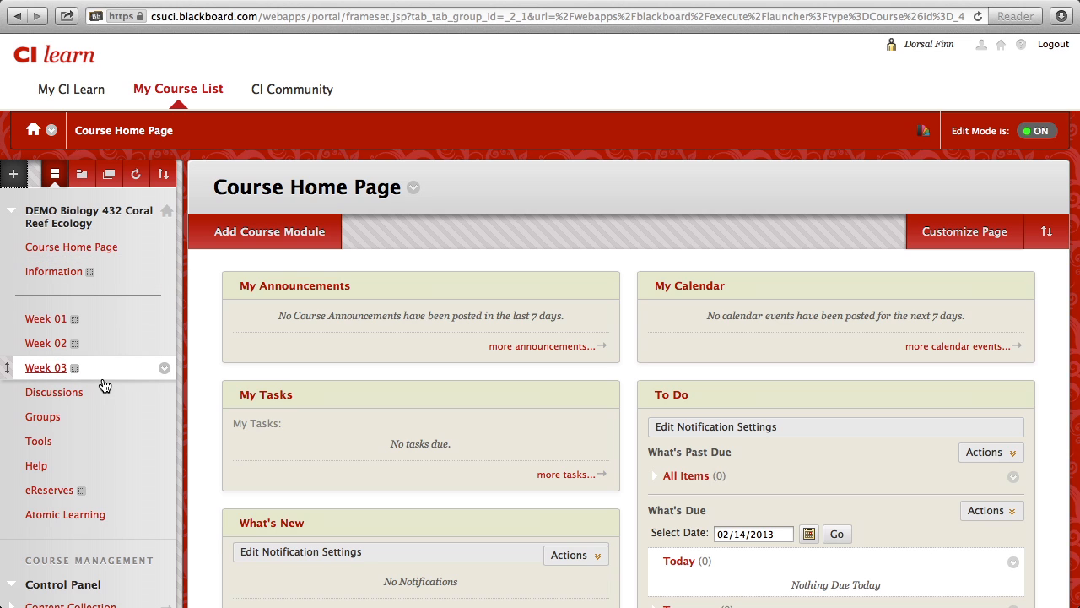
click(15, 176)
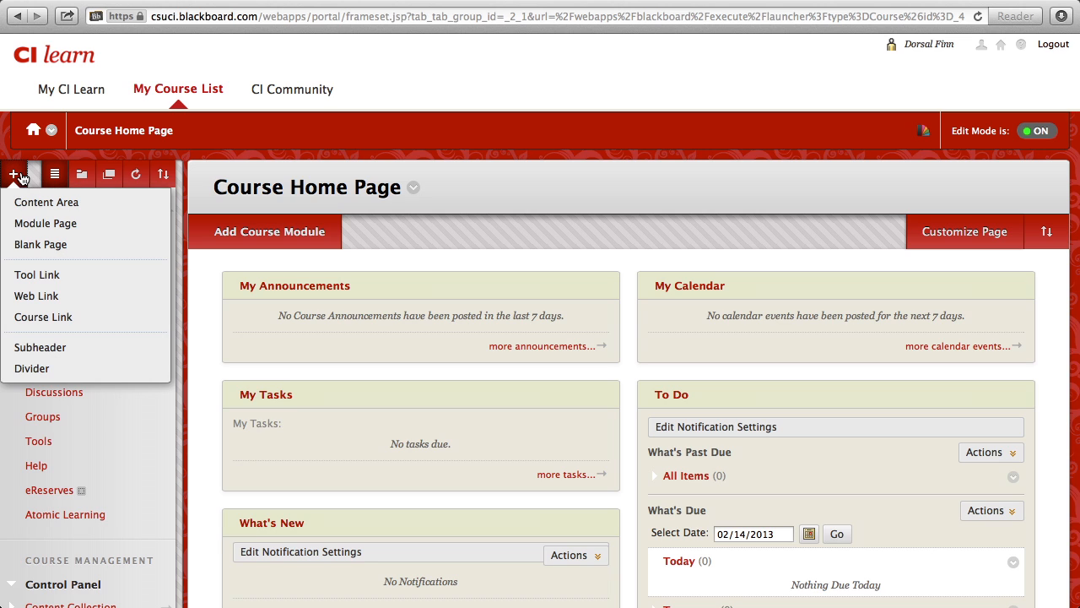
click(43, 369)
drag(10, 537, 24, 340)
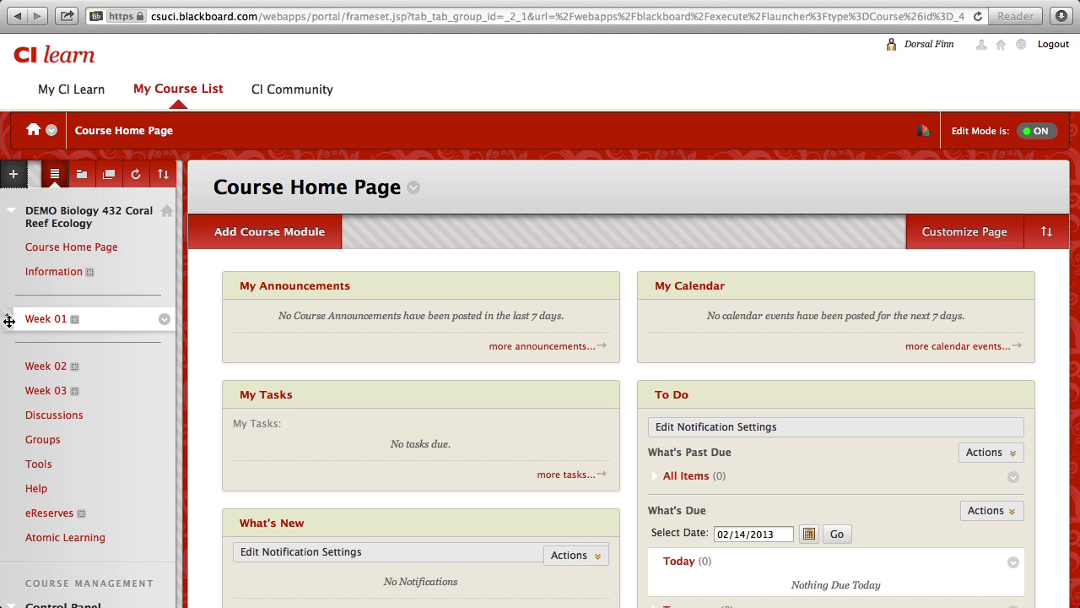
Reorder the course menu so Week 02 sits between the two dividers and Week 01 directly below the second divider
mouse_move(9, 320)
mouse_down()
mouse_move(17, 352)
mouse_move(11, 316)
mouse_up()
scroll(152, 332, down, 1)
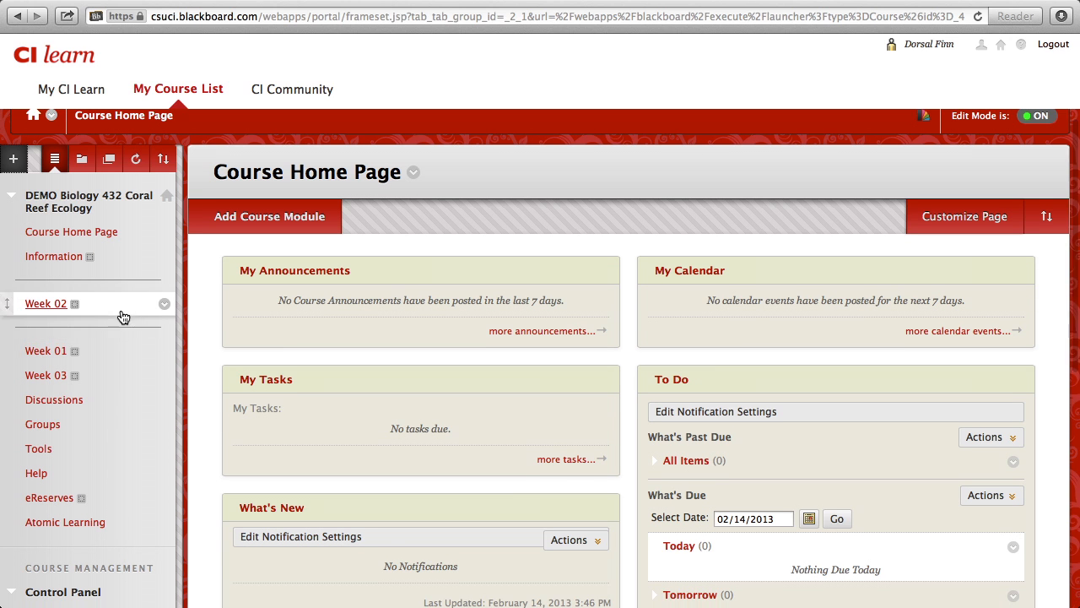